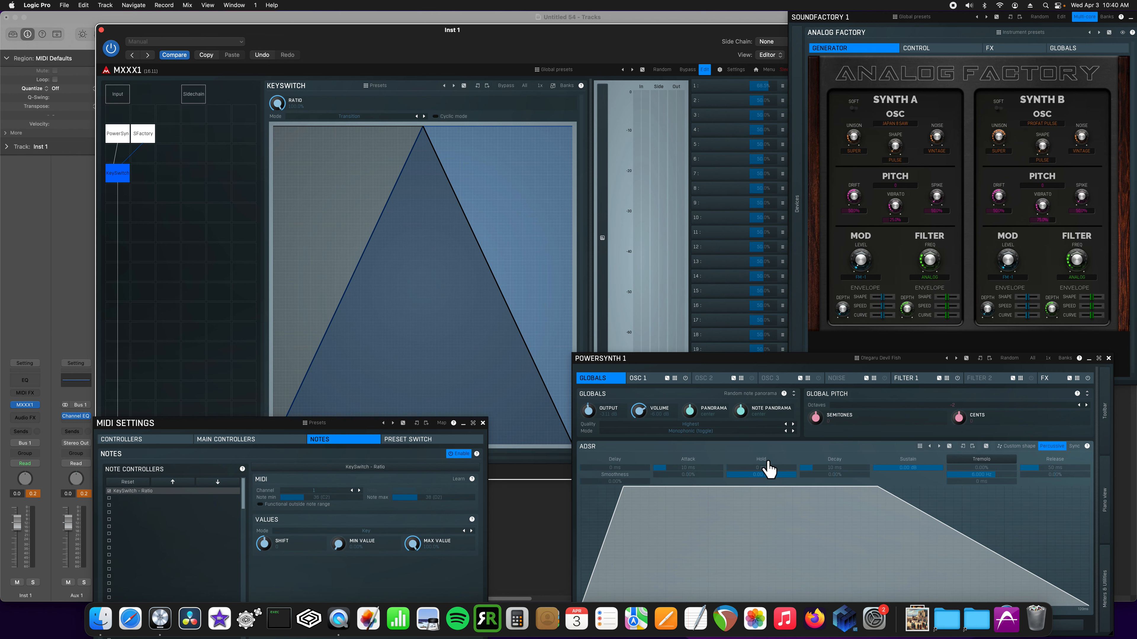
# Step: Reposition the PowerSynth and SoundFactory windows so both synths sit beside the MXXX1 editor, one above the other
pyautogui.moveTo(661, 357)
pyautogui.mouseDown()
pyautogui.moveTo(643, 173)
pyautogui.moveTo(642, 205)
pyautogui.moveTo(614, 210)
pyautogui.moveTo(642, 369)
pyautogui.mouseUp()
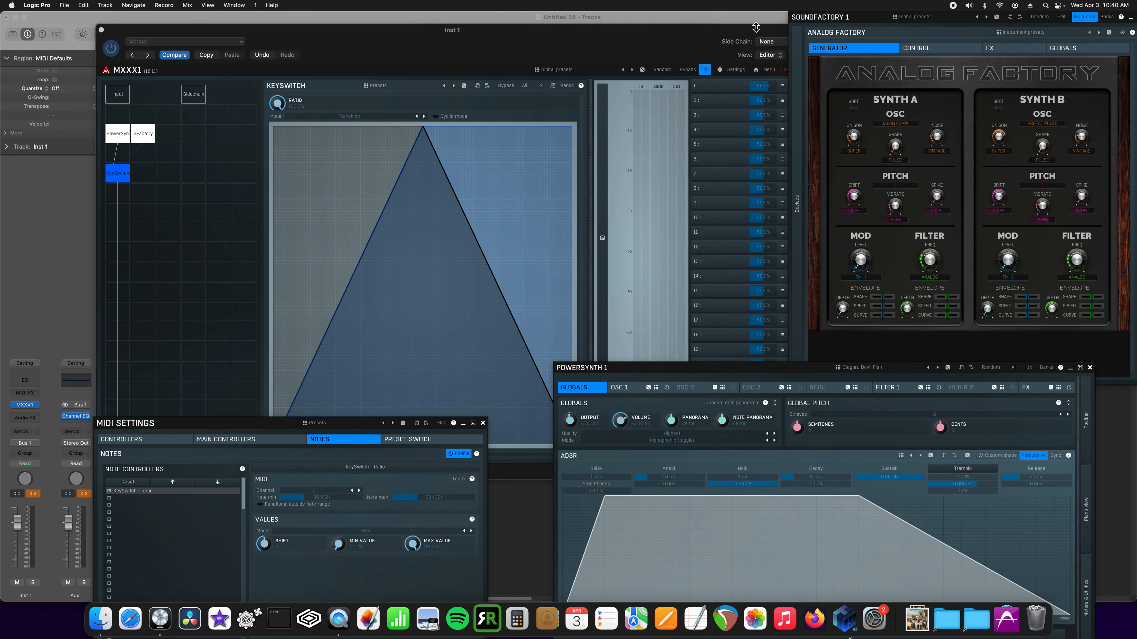
pyautogui.moveTo(838, 25)
pyautogui.mouseDown()
pyautogui.moveTo(795, 60)
pyautogui.moveTo(819, 24)
pyautogui.mouseUp()
pyautogui.moveTo(636, 373); pyautogui.dragTo(676, 399)
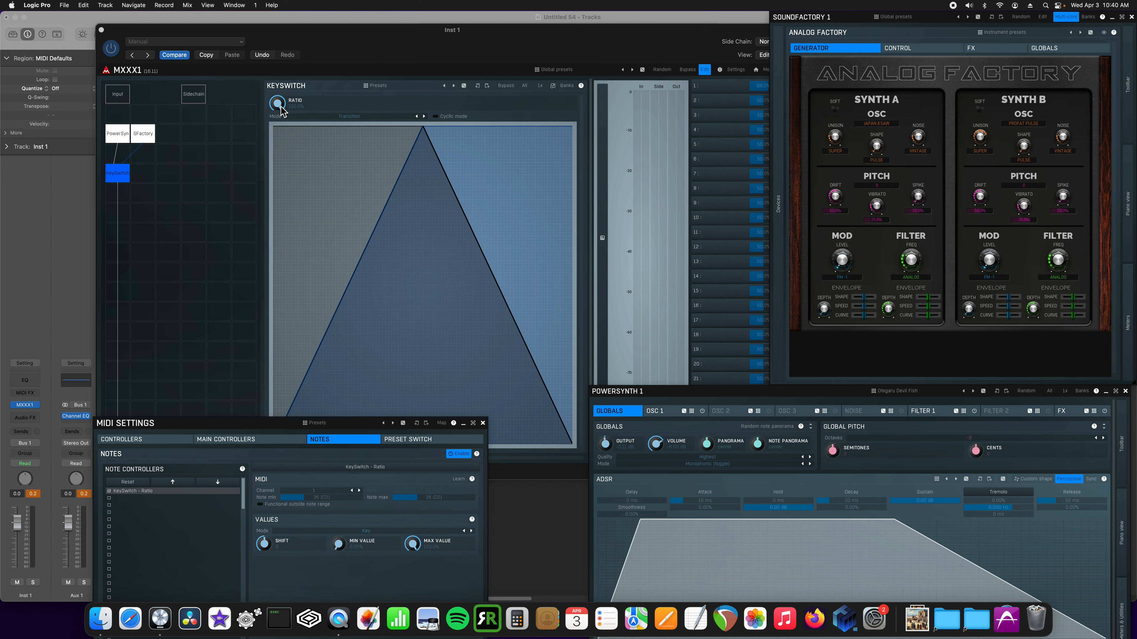
# Step: Set the KeySwitch module's mode to Constant power and move the MIDI Settings window up over the lower part of the editor
pyautogui.click(398, 118)
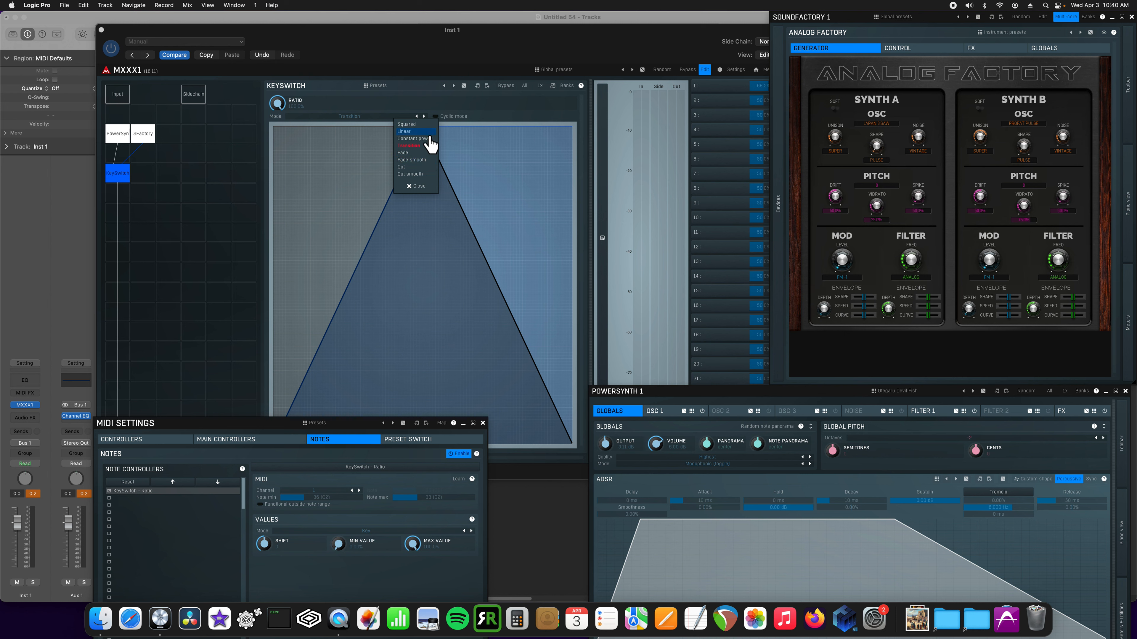
pyautogui.click(414, 138)
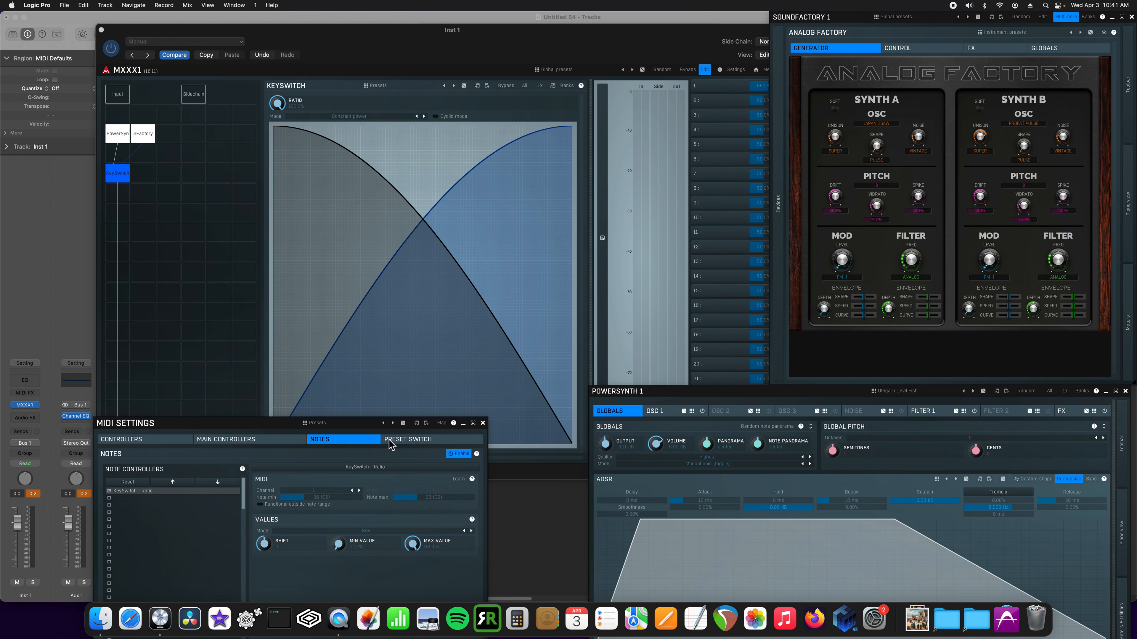
pyautogui.moveTo(230, 425); pyautogui.dragTo(119, 345)
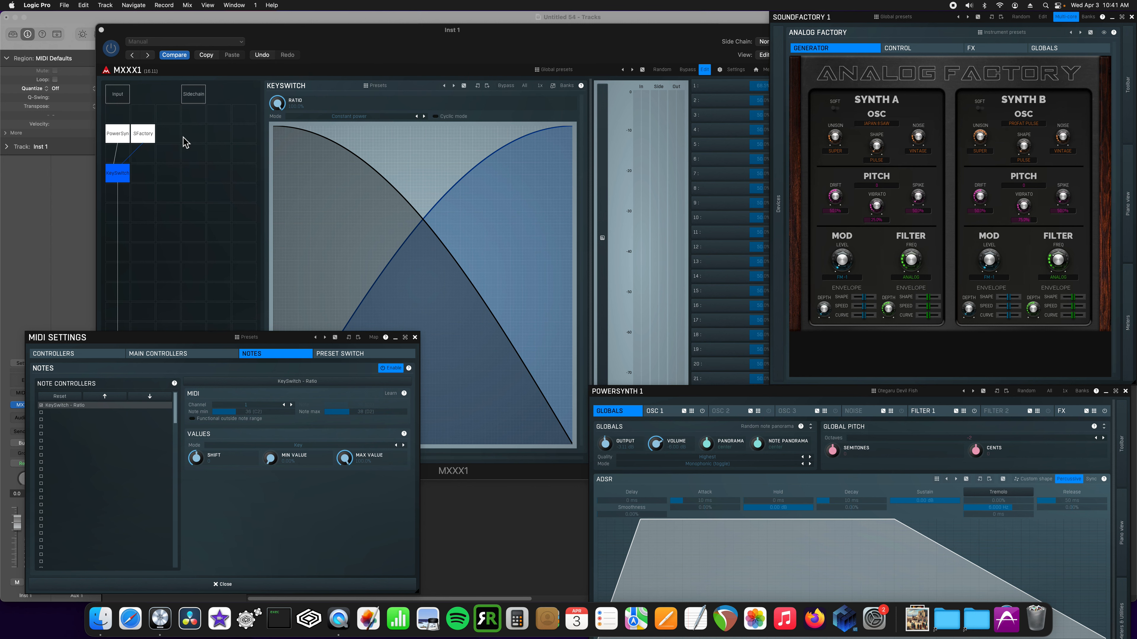
pyautogui.moveTo(112, 338); pyautogui.dragTo(180, 312)
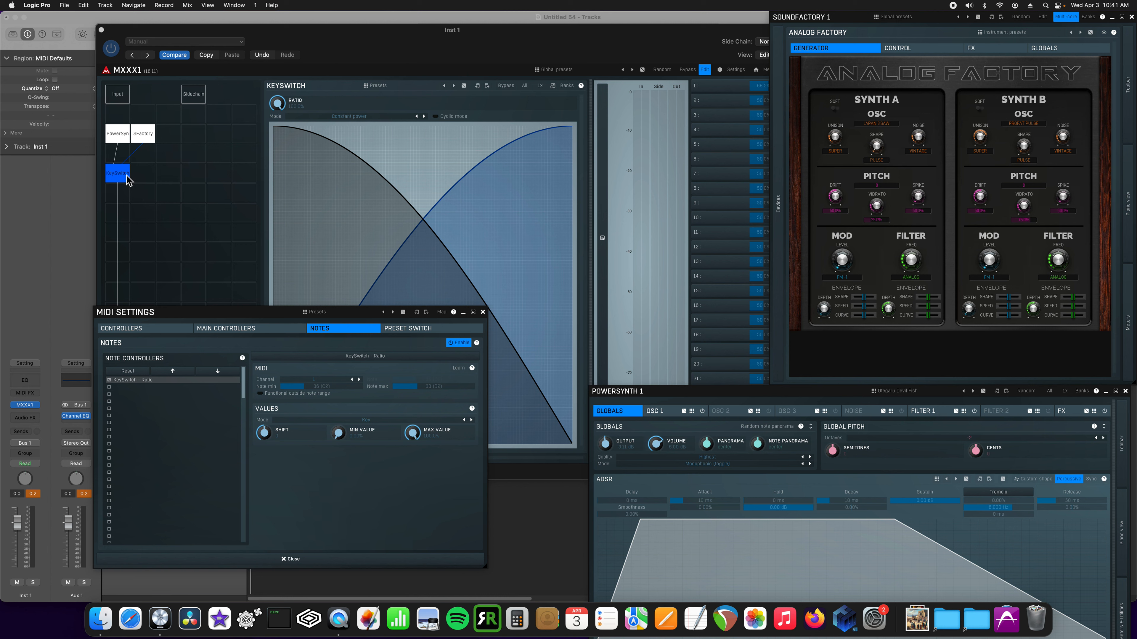
# Step: Add a Ratio module from the Building blocks and place it in the Sidechain column on the KeySwitch row
pyautogui.doubleClick(142, 179)
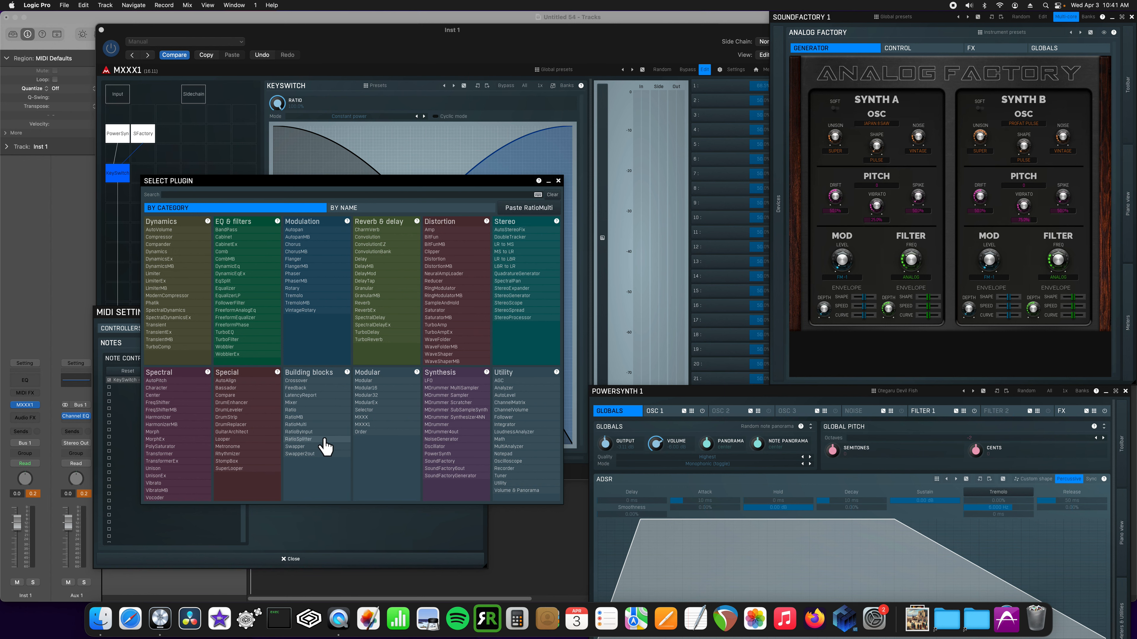
pyautogui.click(558, 182)
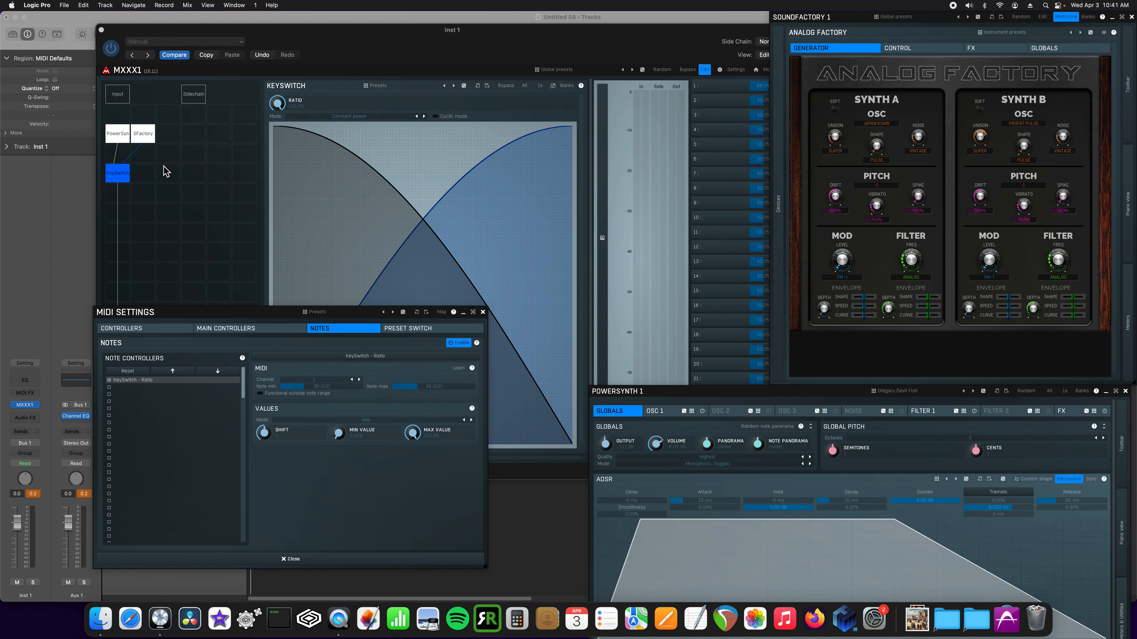
pyautogui.doubleClick(138, 183)
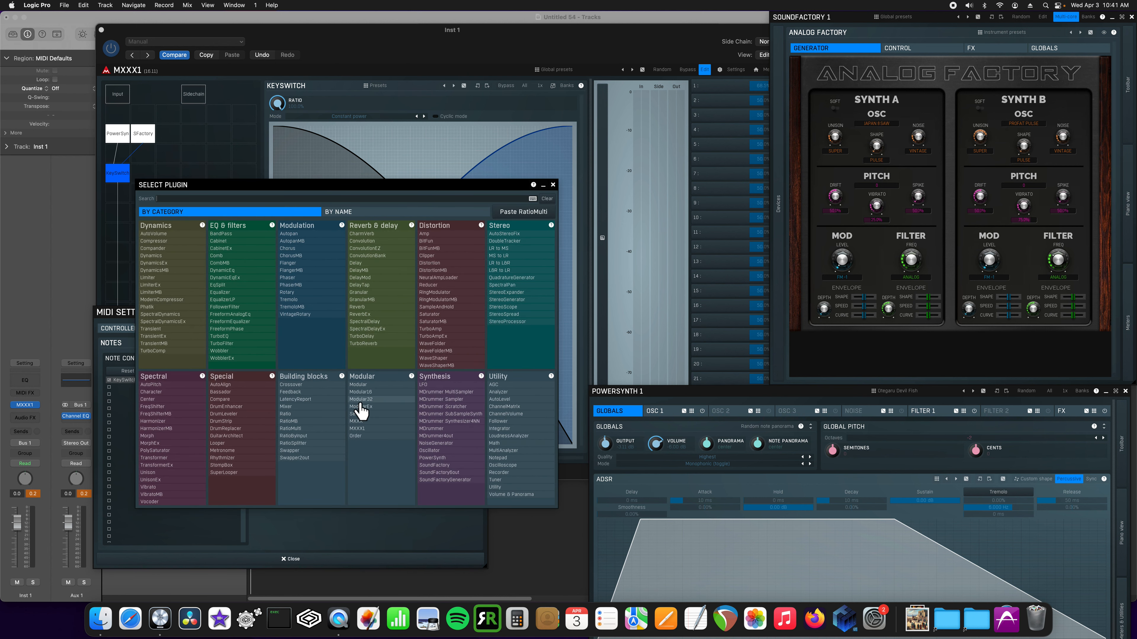
pyautogui.click(291, 414)
pyautogui.click(144, 177)
pyautogui.moveTo(144, 178); pyautogui.dragTo(192, 174)
pyautogui.doubleClick(193, 174)
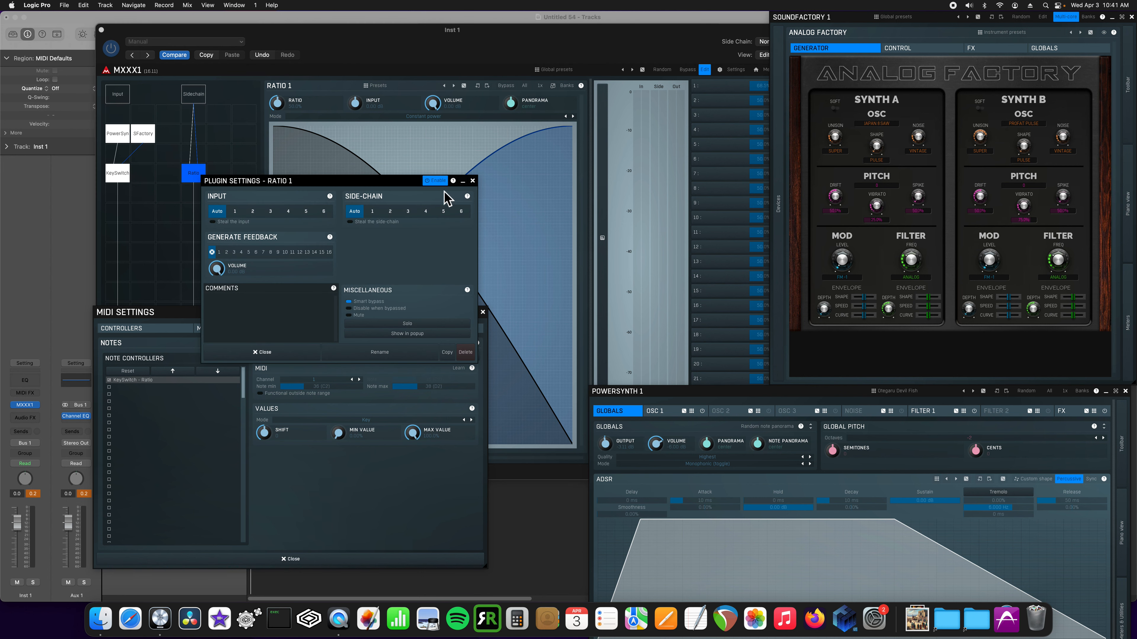
pyautogui.click(472, 180)
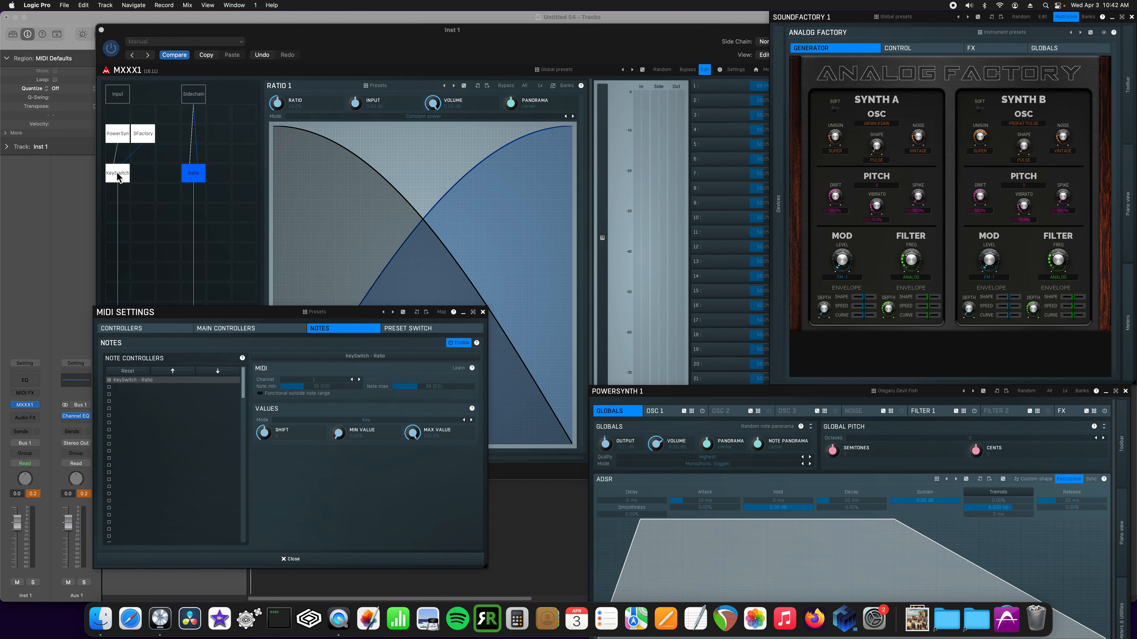
# Step: Inspect the input settings of the KeySwitch module in its plugin settings
pyautogui.click(127, 180)
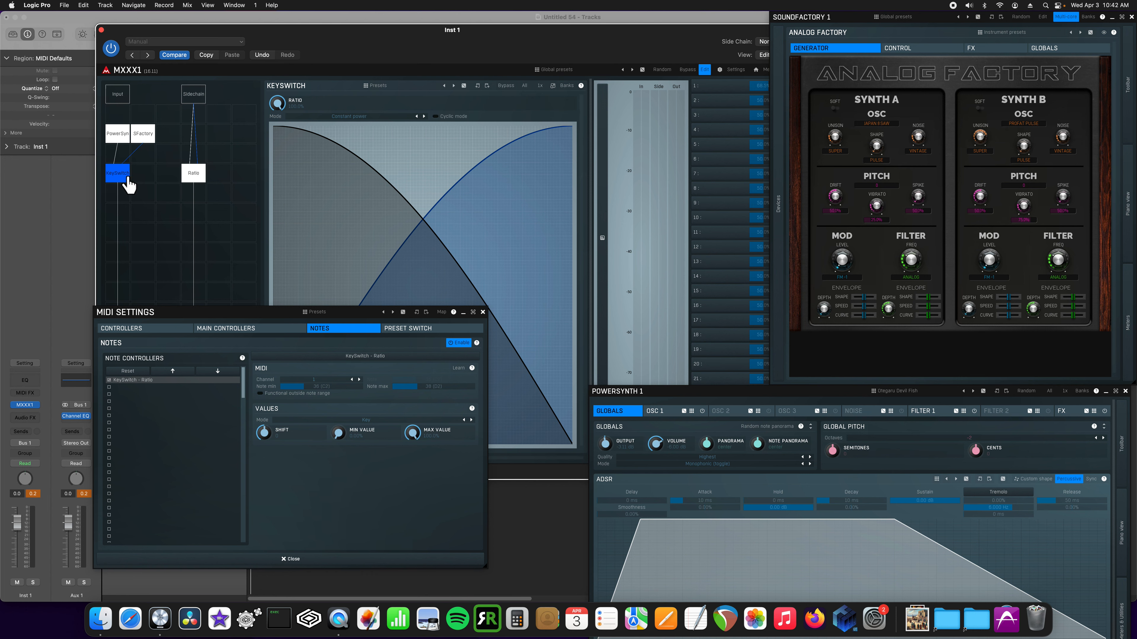
pyautogui.rightClick(117, 178)
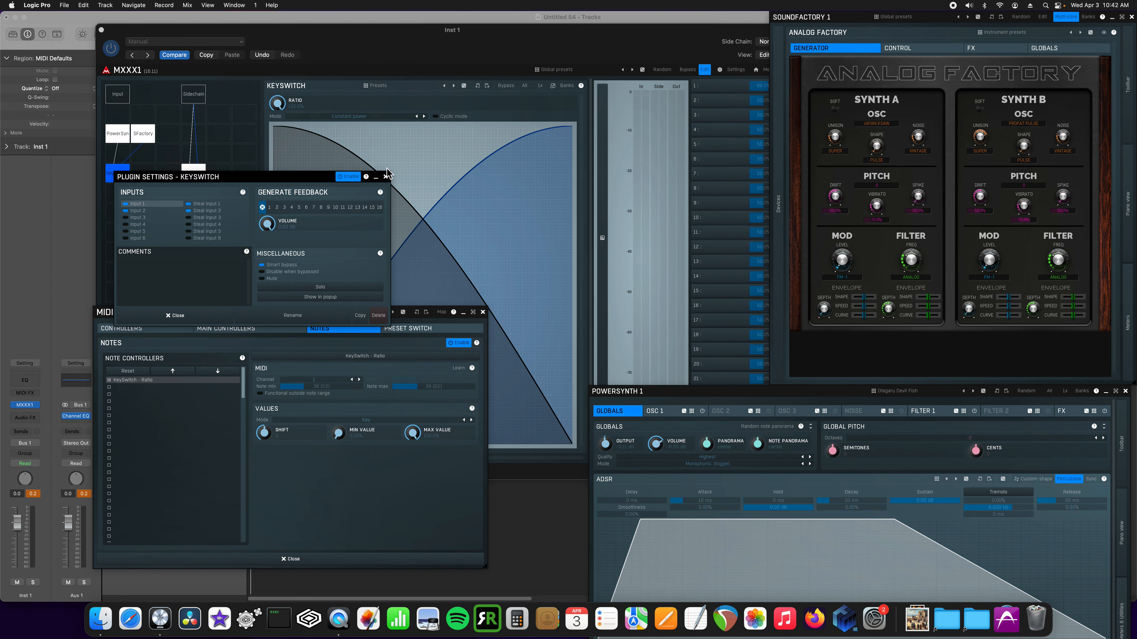
pyautogui.click(385, 176)
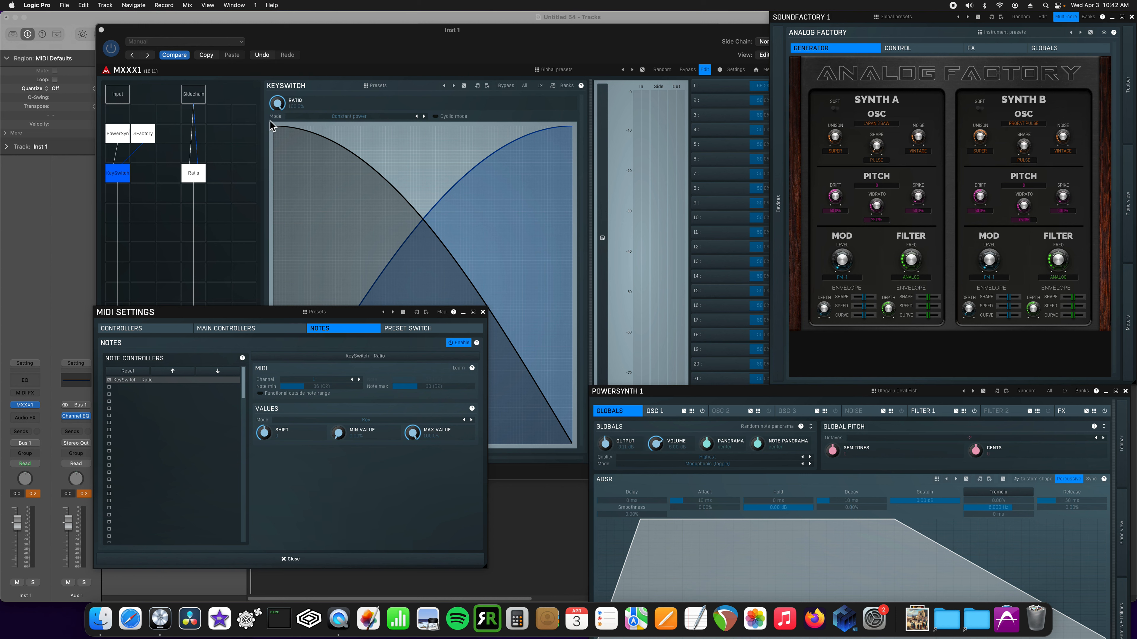
# Step: Try out the KeySwitch Ratio control, reset it to its default, and review the MIDI options available for it
pyautogui.moveTo(278, 104); pyautogui.dragTo(315, 87)
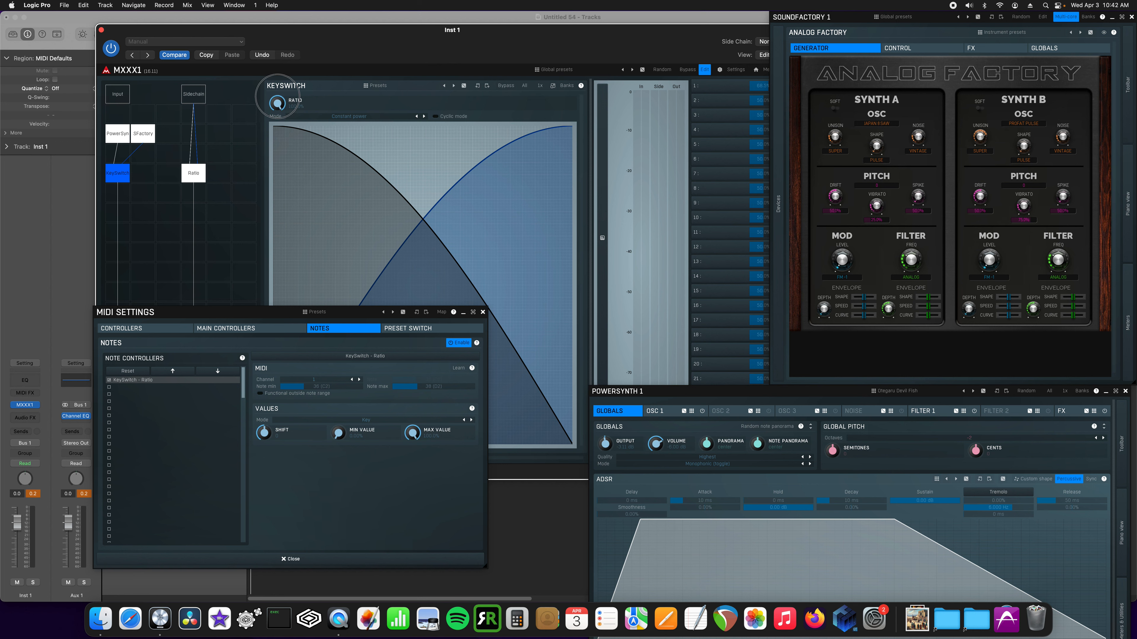
pyautogui.moveTo(194, 315); pyautogui.dragTo(274, 243)
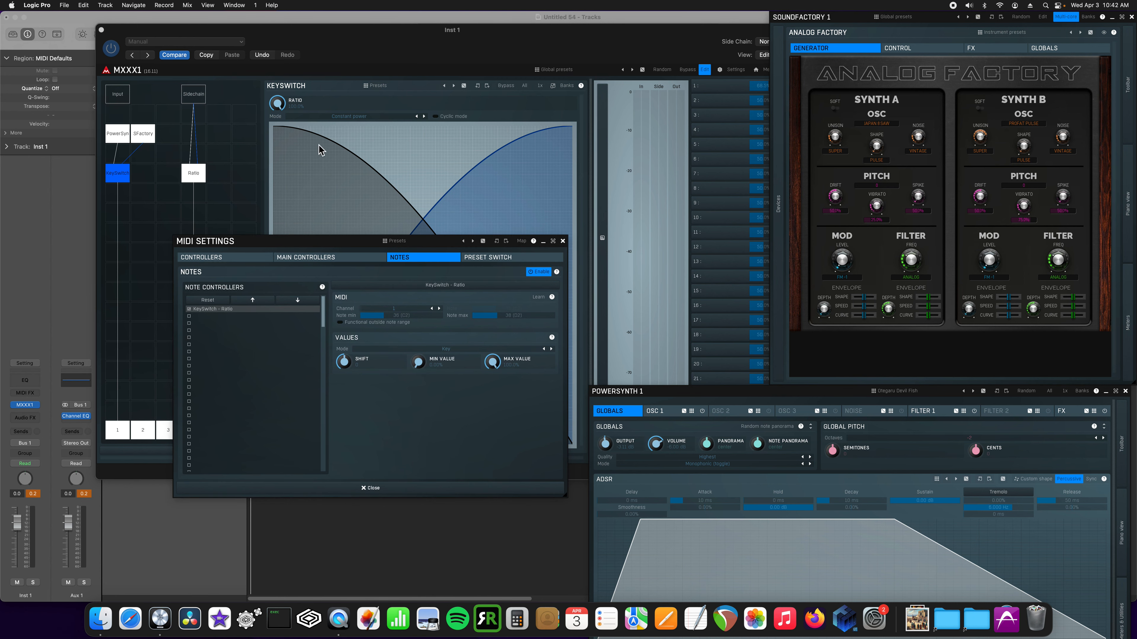
pyautogui.moveTo(278, 103); pyautogui.dragTo(277, 130)
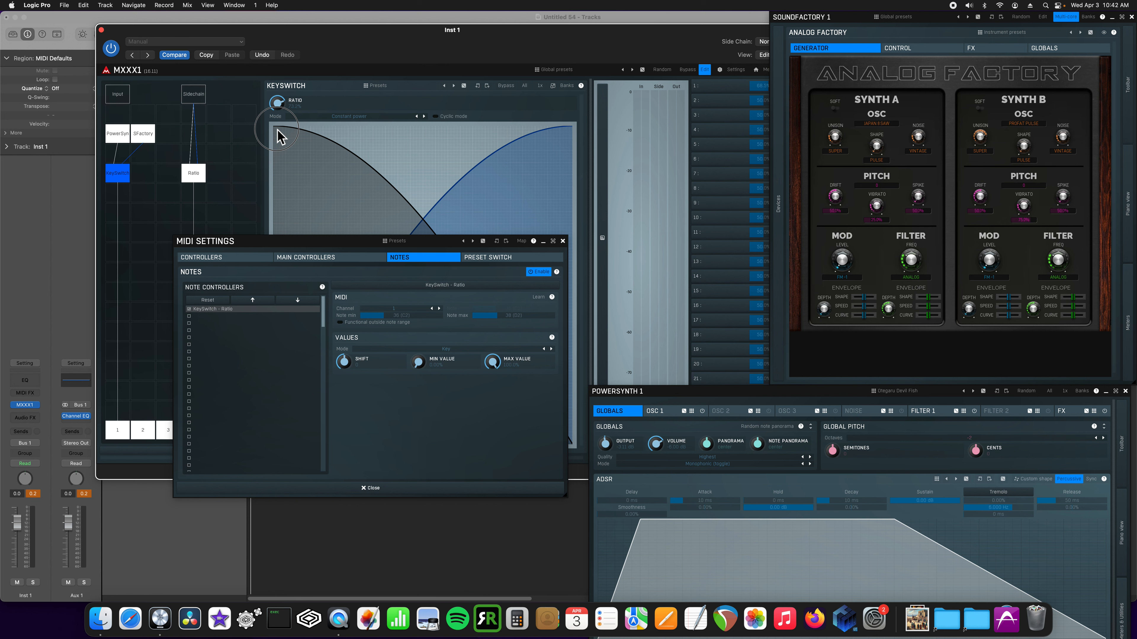
pyautogui.doubleClick(278, 104)
pyautogui.moveTo(211, 244); pyautogui.dragTo(198, 263)
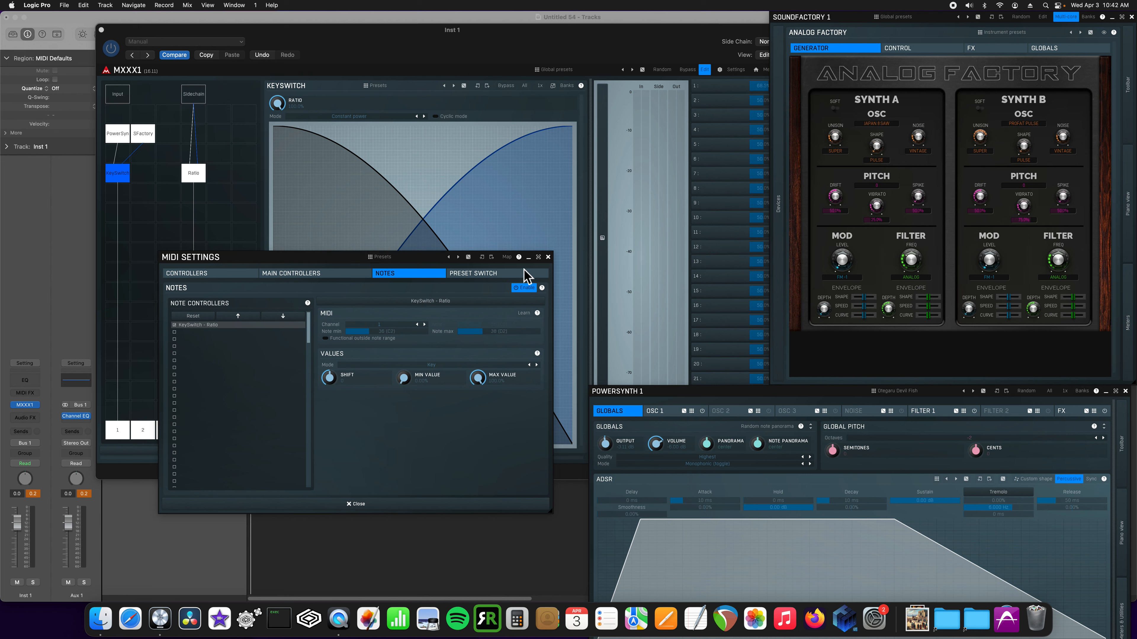
pyautogui.rightClick(278, 105)
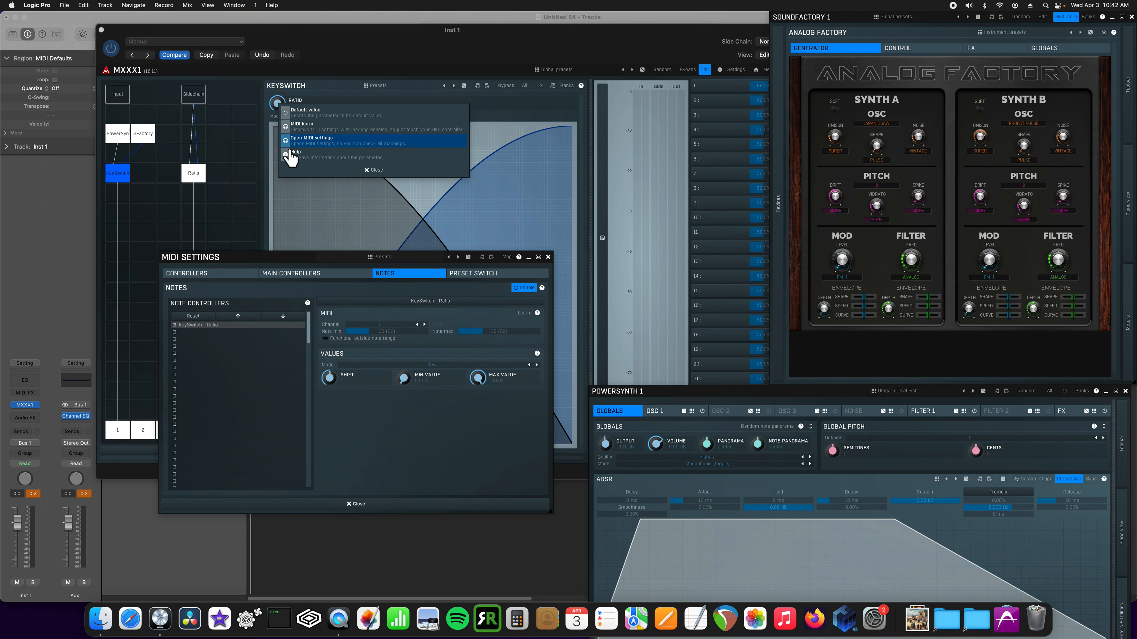
pyautogui.click(360, 171)
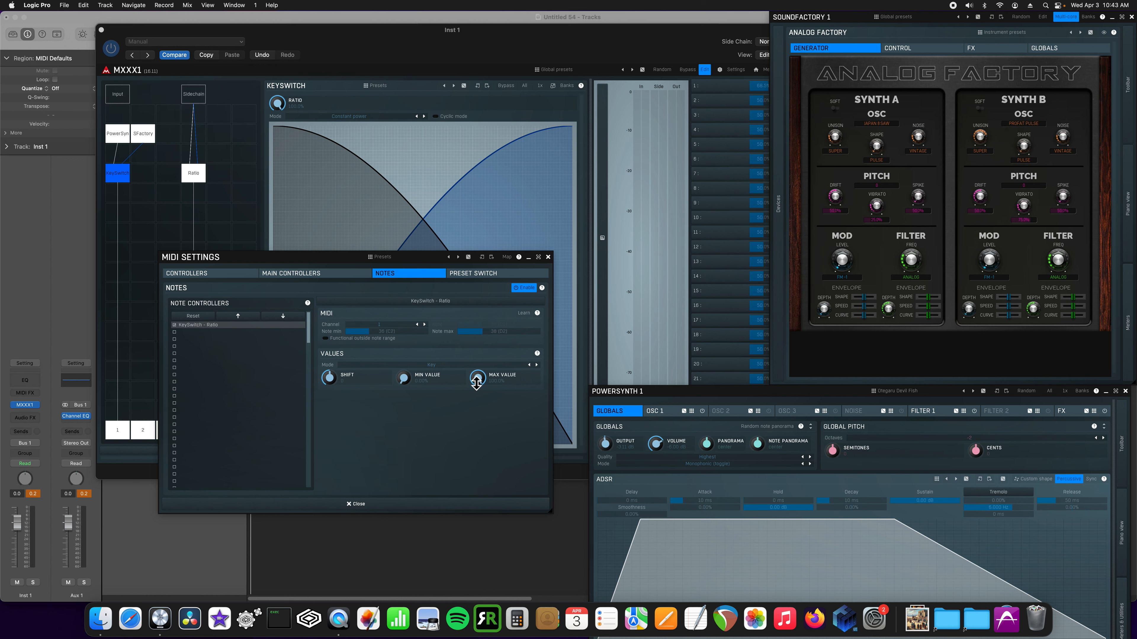
# Step: Try a lower Max value for the KeySwitch Ratio note controller and raise it back to full
pyautogui.moveTo(479, 381); pyautogui.dragTo(477, 403)
pyautogui.moveTo(475, 421); pyautogui.dragTo(504, 395)
pyautogui.moveTo(473, 377); pyautogui.dragTo(482, 363)
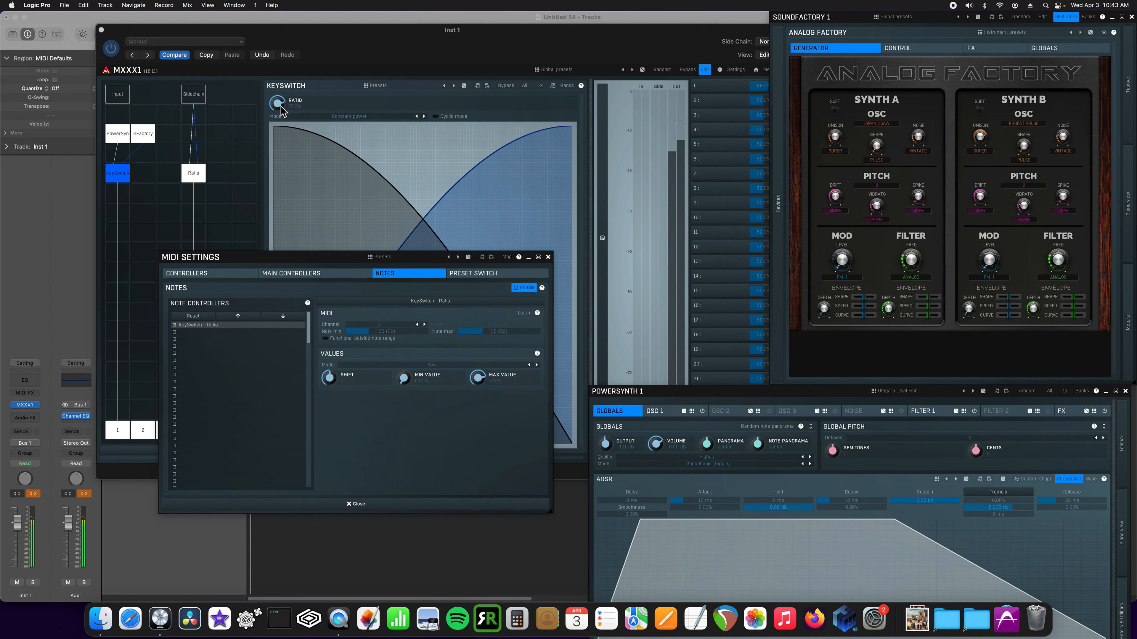
pyautogui.moveTo(473, 382); pyautogui.dragTo(488, 313)
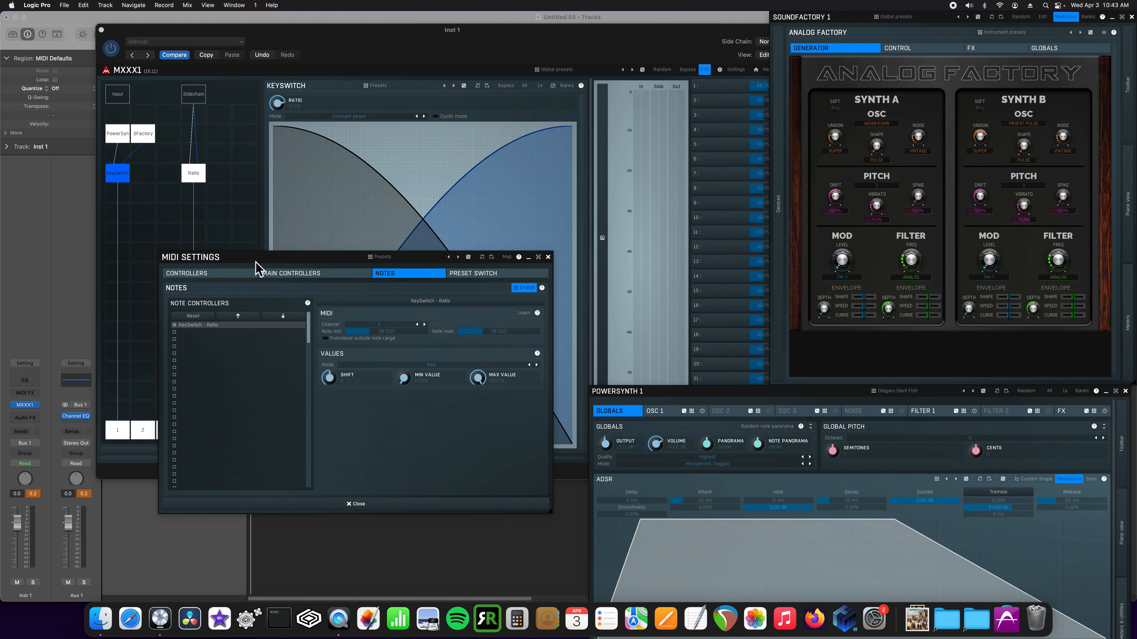
# Step: Close the MIDI Settings and arrange the SoundFactory window above PowerSynth, leaving the module grid and KeySwitch graph uncovered
pyautogui.click(548, 257)
pyautogui.moveTo(830, 17); pyautogui.dragTo(505, 31)
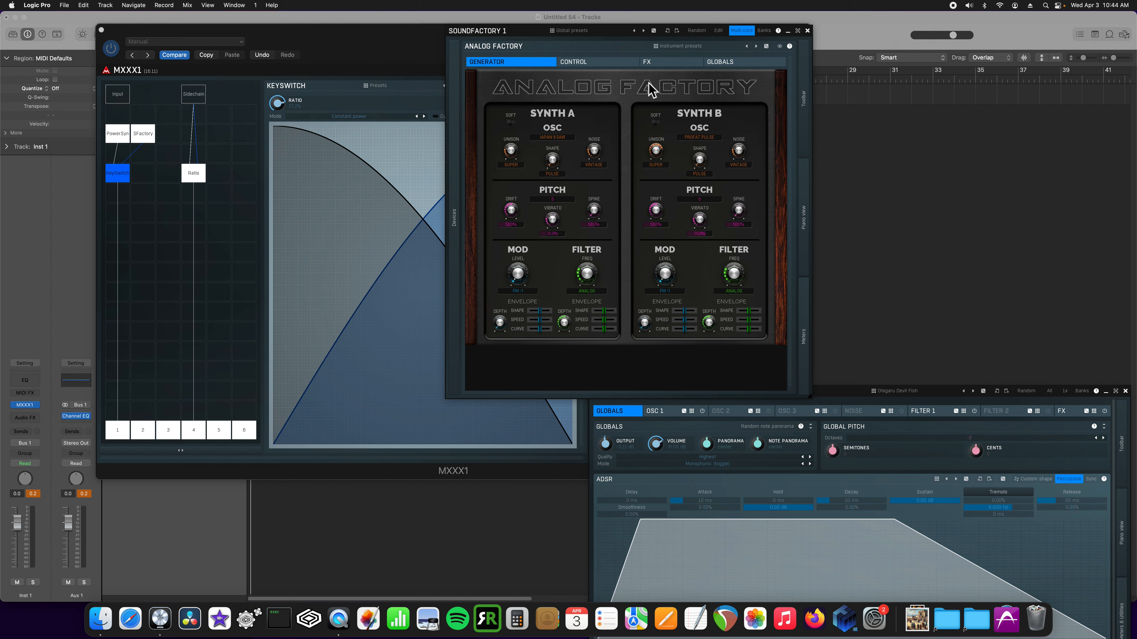
pyautogui.moveTo(487, 27); pyautogui.dragTo(584, 26)
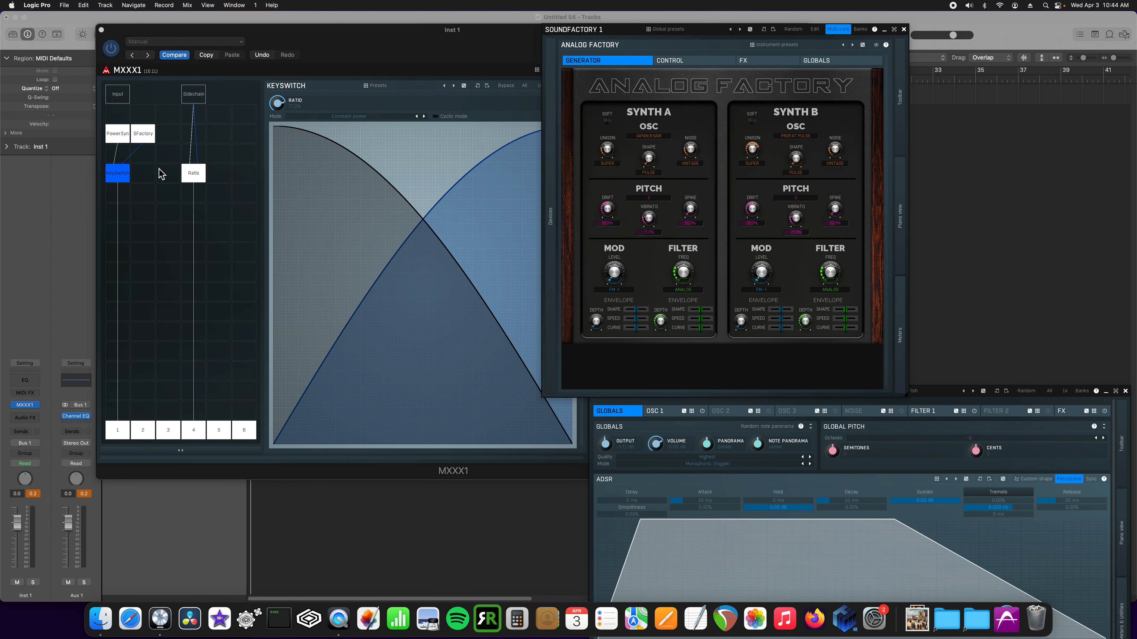
pyautogui.moveTo(592, 30); pyautogui.dragTo(659, 29)
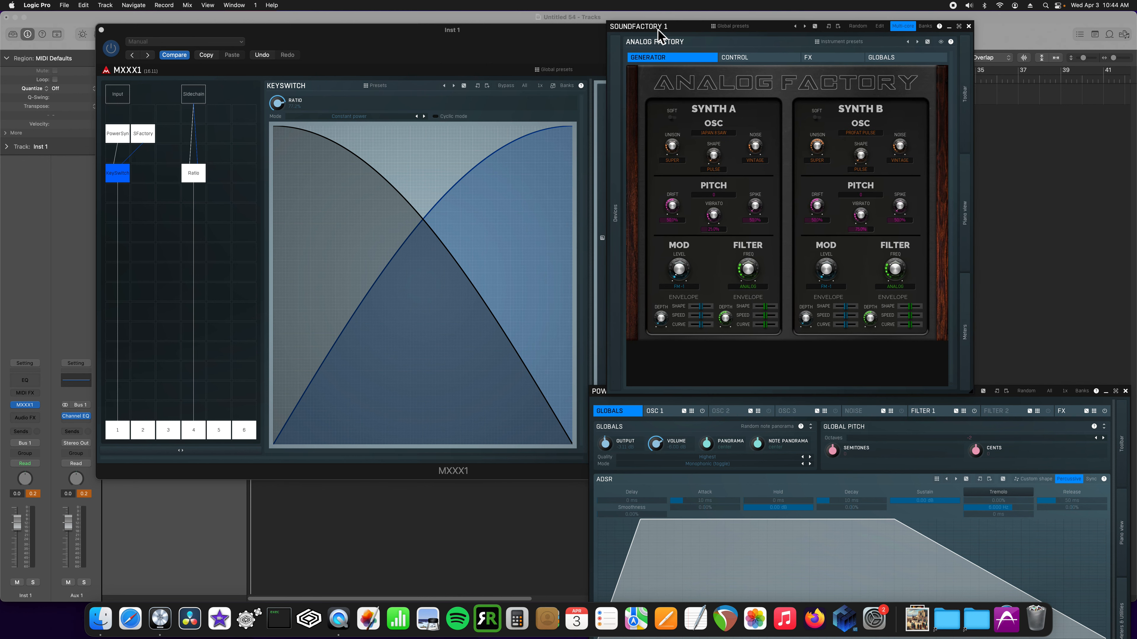
pyautogui.moveTo(658, 31)
pyautogui.mouseDown()
pyautogui.moveTo(657, 107)
pyautogui.moveTo(667, 92)
pyautogui.moveTo(651, 53)
pyautogui.mouseUp()
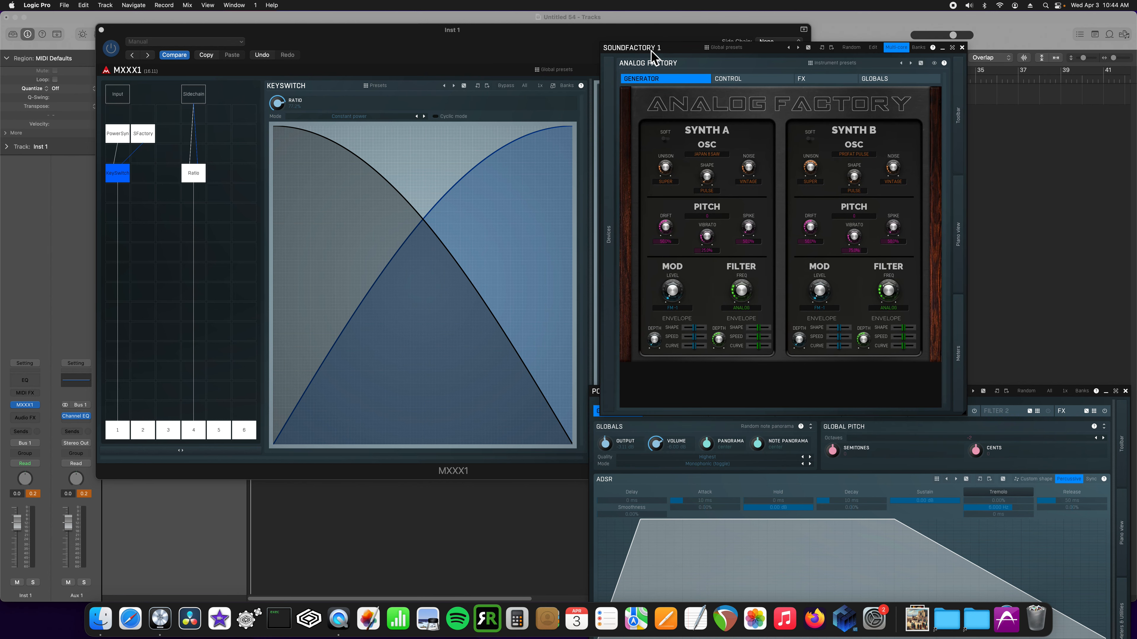
pyautogui.moveTo(651, 53)
pyautogui.mouseDown()
pyautogui.moveTo(678, 56)
pyautogui.moveTo(665, 55)
pyautogui.mouseUp()
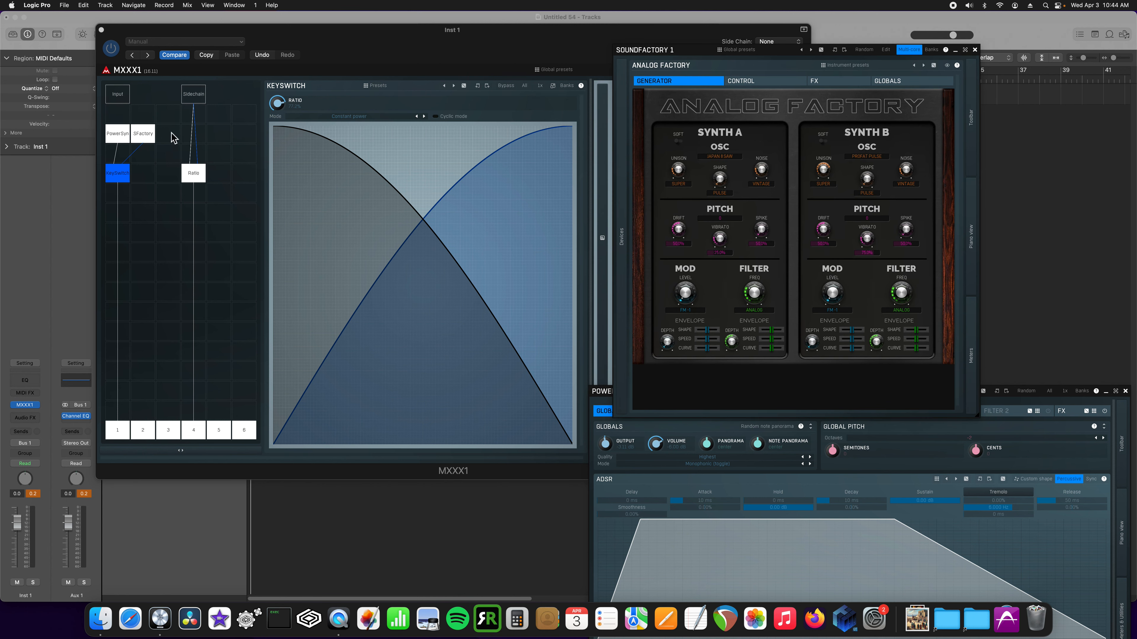
pyautogui.moveTo(647, 53); pyautogui.dragTo(642, 31)
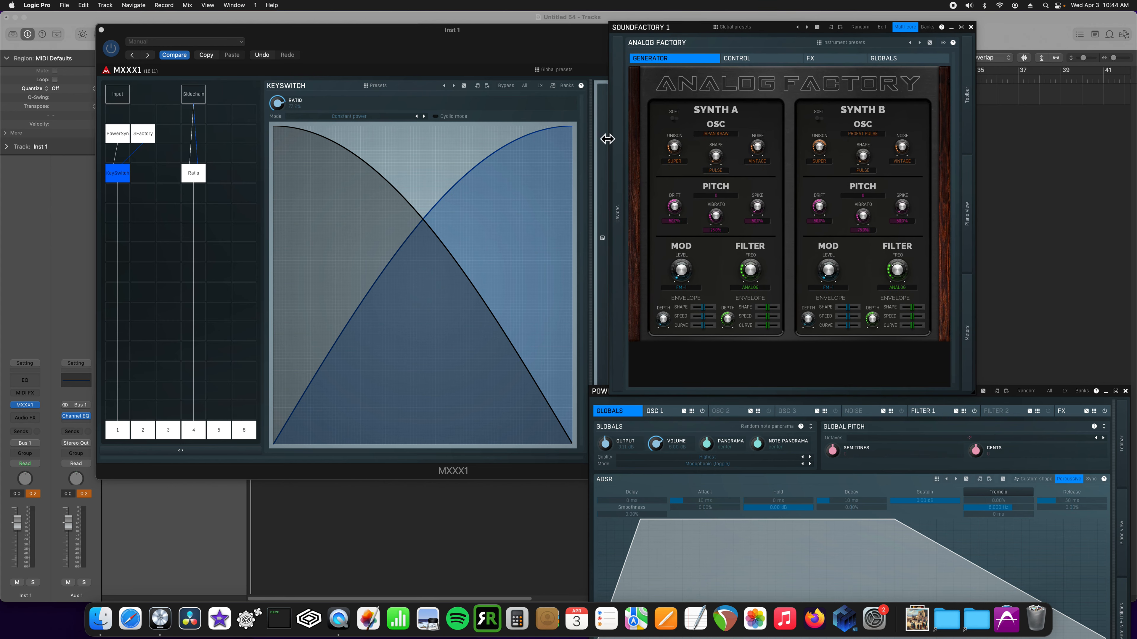
pyautogui.moveTo(613, 394)
pyautogui.mouseDown()
pyautogui.moveTo(652, 421)
pyautogui.moveTo(632, 405)
pyautogui.mouseUp()
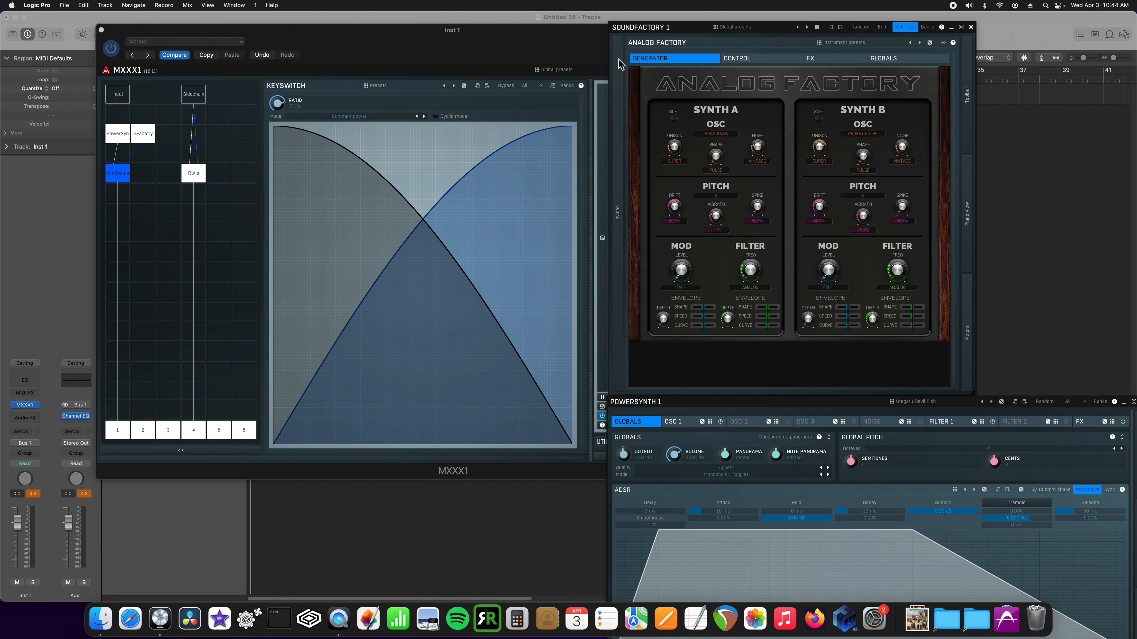
pyautogui.moveTo(635, 36)
pyautogui.mouseDown()
pyautogui.moveTo(551, 29)
pyautogui.moveTo(628, 31)
pyautogui.mouseUp()
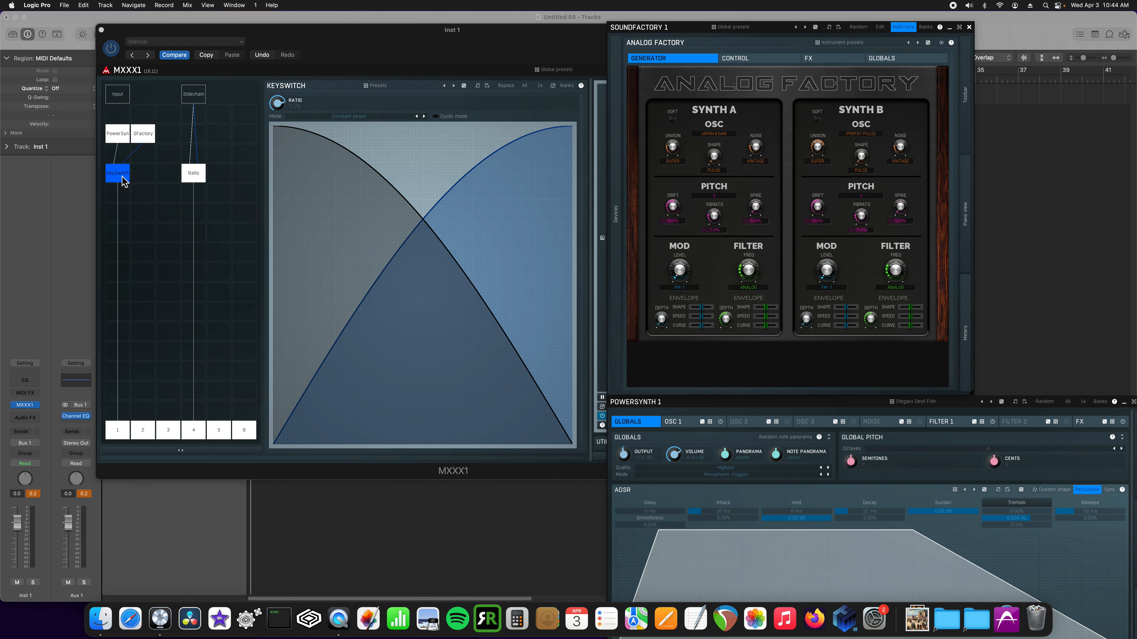
# Step: Raise the KeySwitch Ratio and align the PowerSynth window under SoundFactory
pyautogui.moveTo(278, 103); pyautogui.dragTo(310, 46)
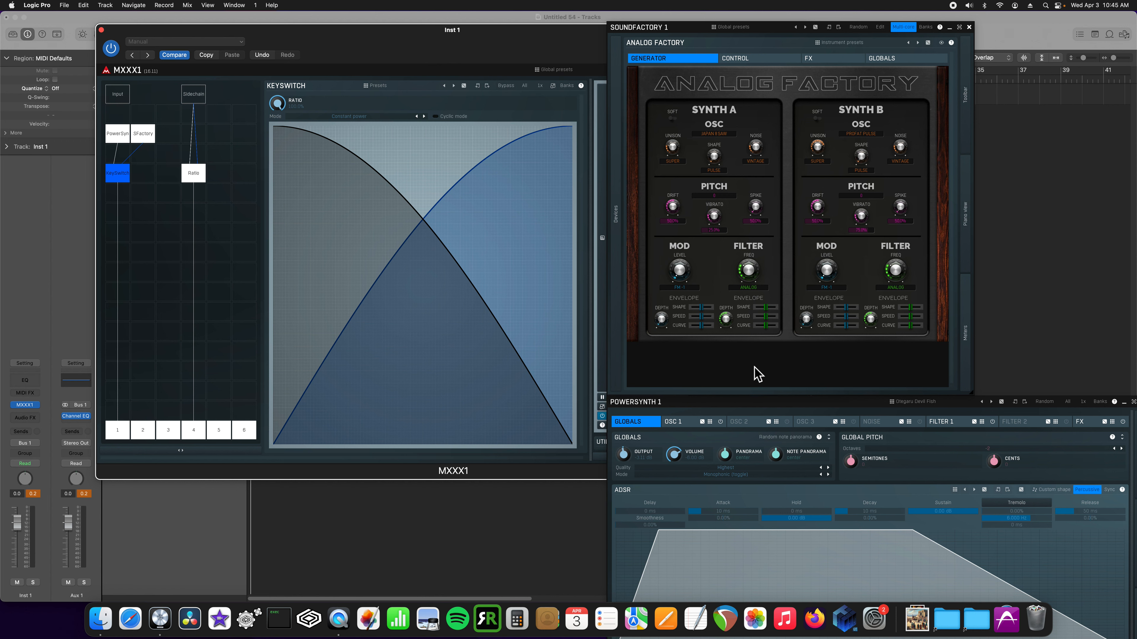
pyautogui.moveTo(700, 402)
pyautogui.mouseDown()
pyautogui.moveTo(657, 374)
pyautogui.moveTo(667, 143)
pyautogui.moveTo(710, 400)
pyautogui.moveTo(716, 374)
pyautogui.moveTo(695, 402)
pyautogui.mouseUp()
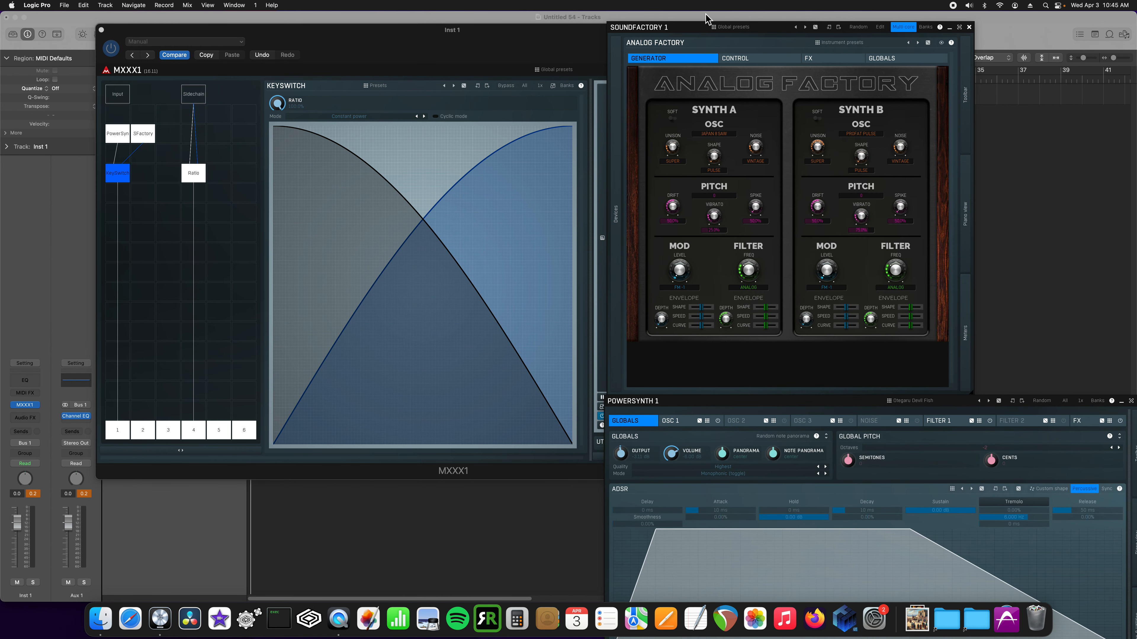
pyautogui.moveTo(278, 112); pyautogui.dragTo(312, 52)
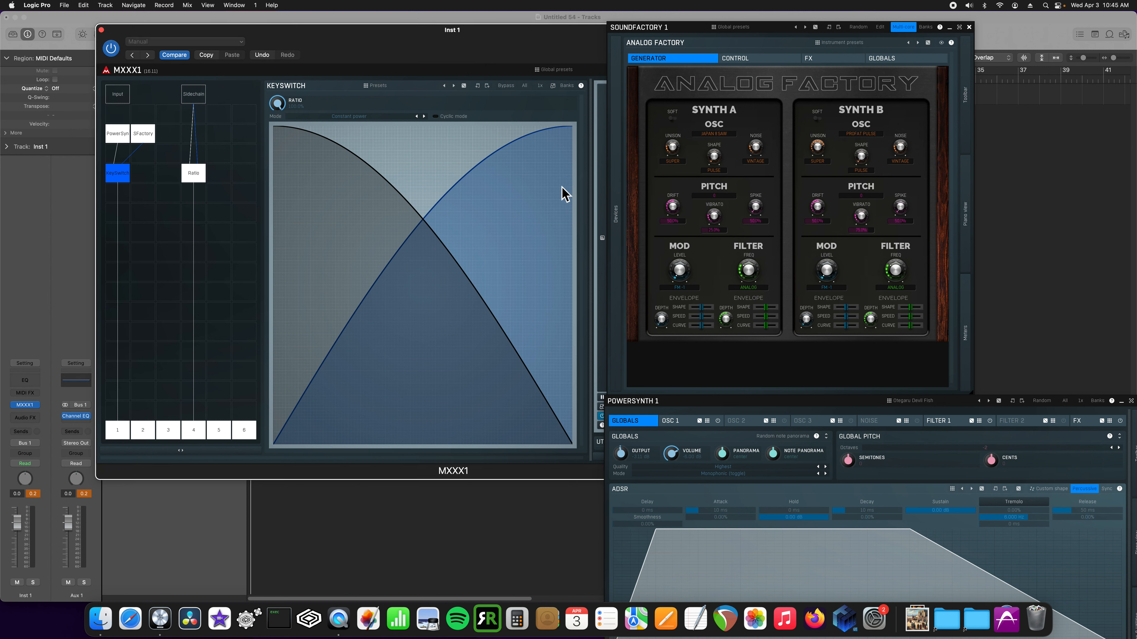